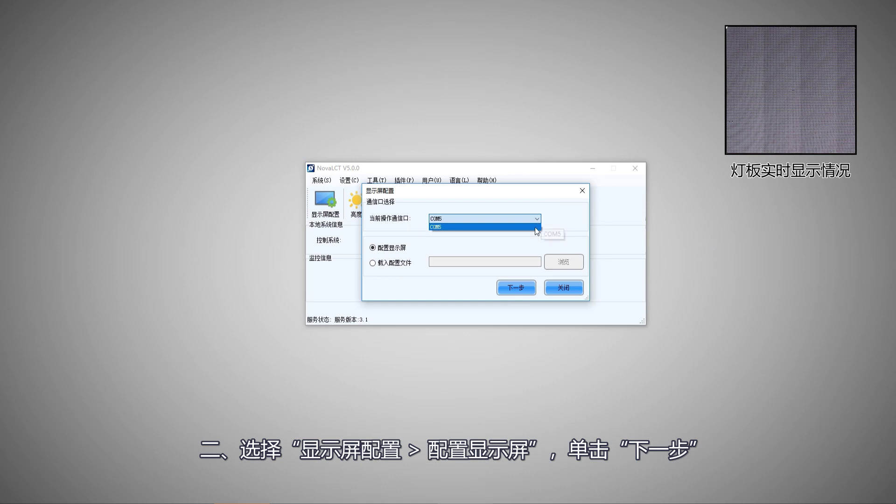
Open the display configuration on COM5 and start the receiving card's smart settings wizard with option 1 (智能设置点亮灯板)
left_click(536, 227)
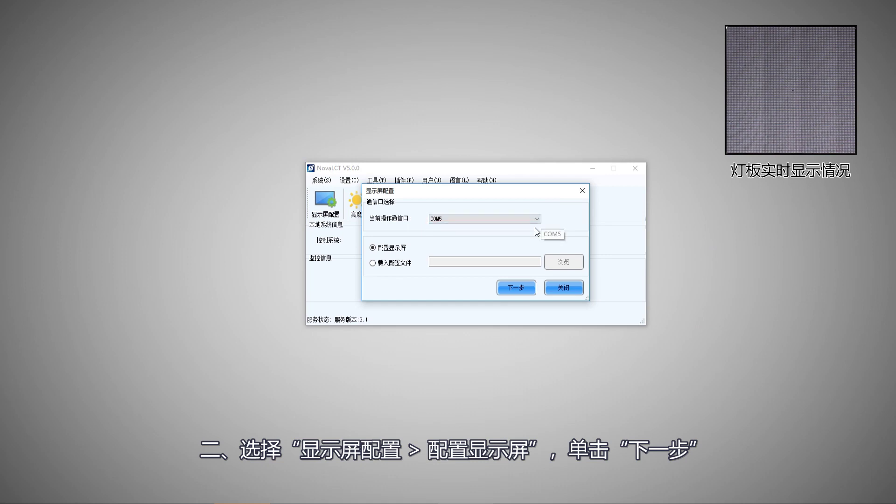
left_click(512, 287)
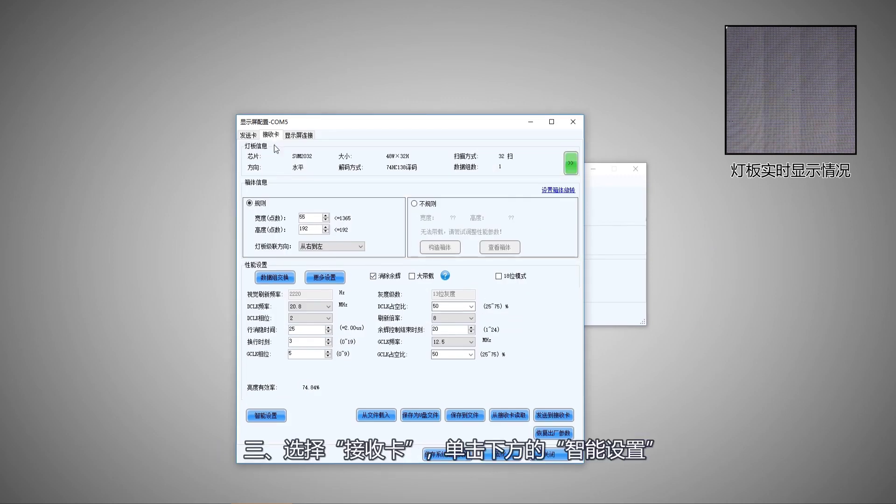
left_click(264, 415)
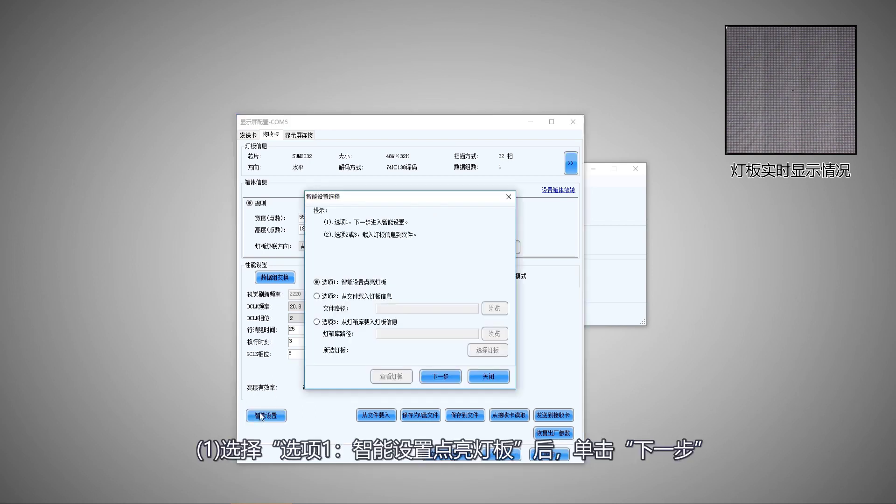
left_click(440, 376)
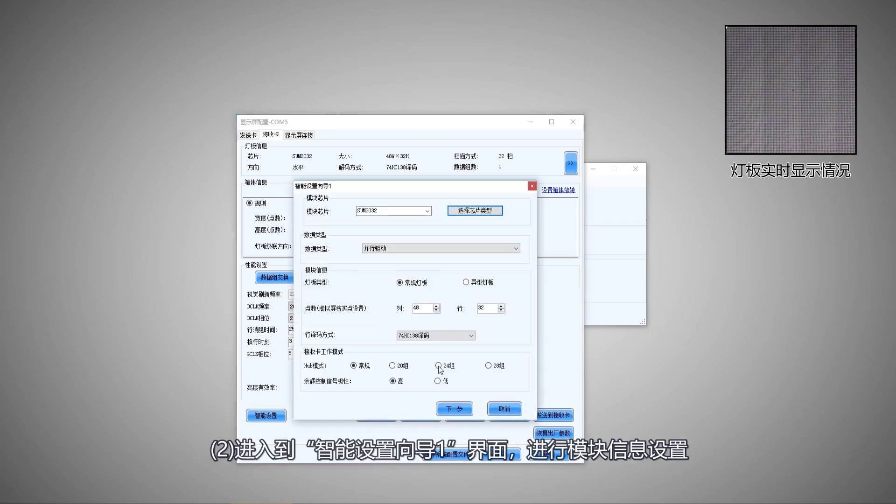
Set the module chip to SUM2032 and the data type to parallel drive (并行驱动)
left_click(463, 211)
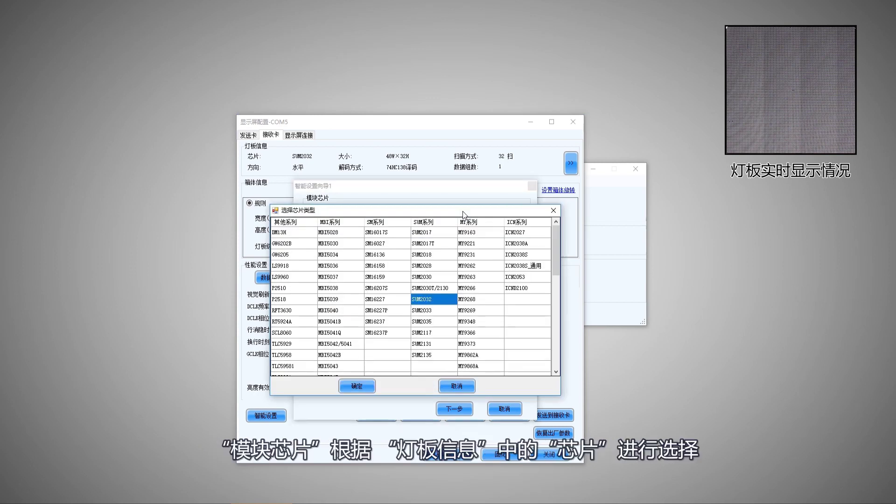
left_click(396, 297)
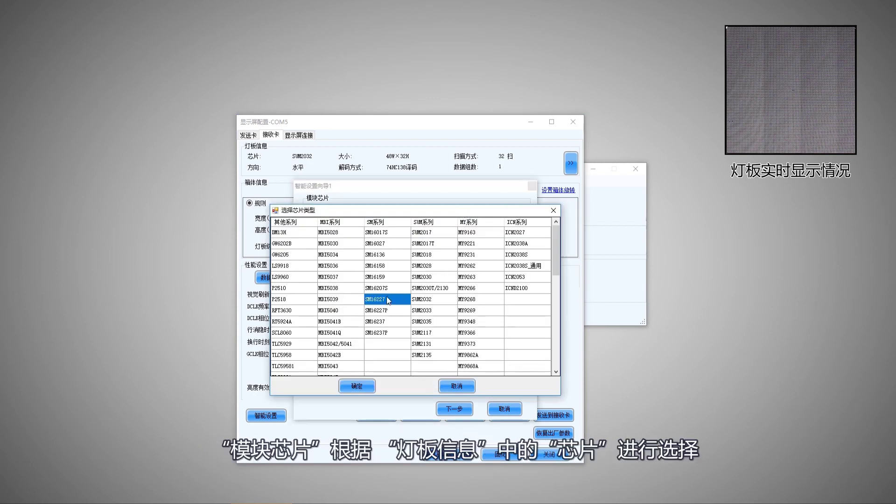
left_click(426, 301)
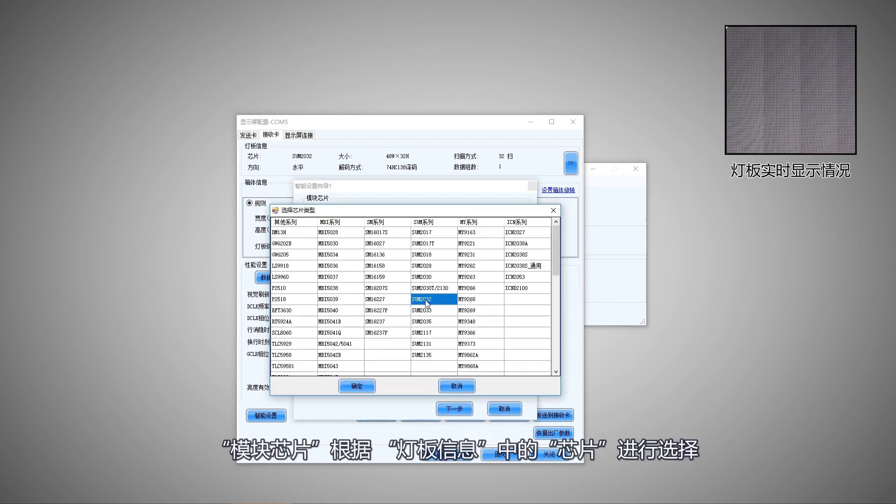
left_click(369, 386)
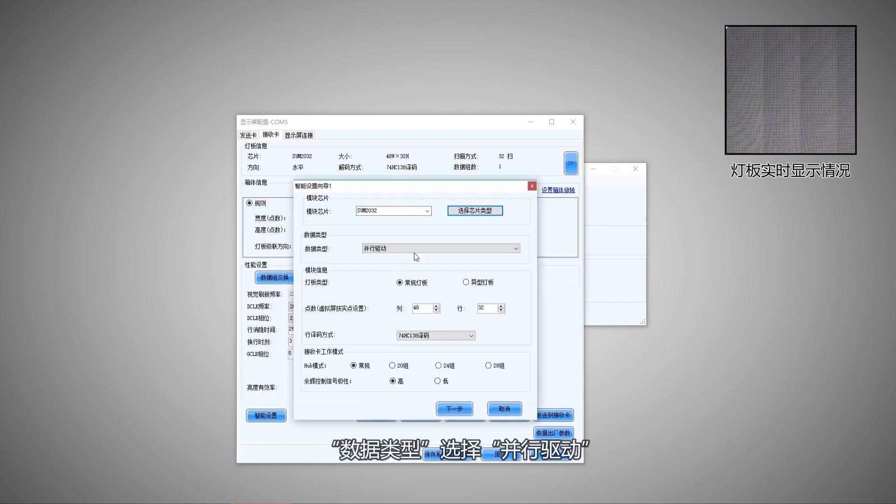
left_click(516, 248)
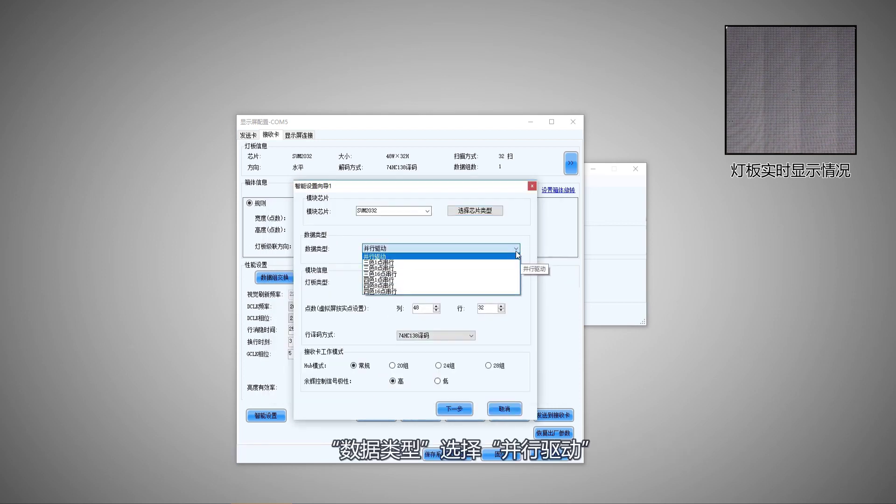
left_click(513, 256)
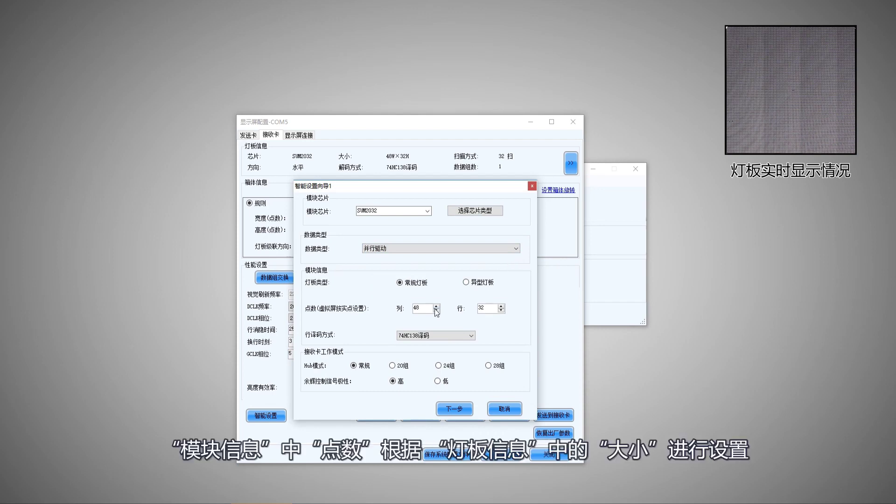
Set the module size to 48 columns by 32 rows with 74HC138 row decoding, and continue to the second wizard page
left_click_drag(426, 308, 397, 311)
type("48")
type("32")
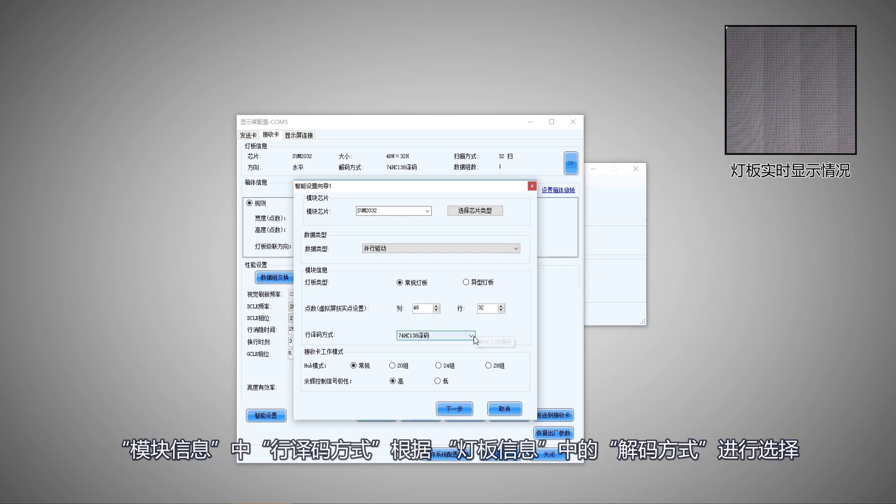
left_click(474, 335)
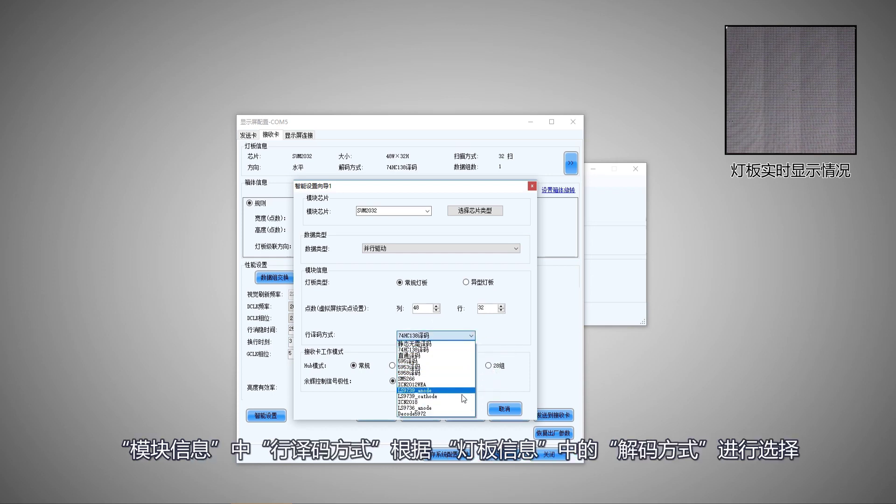
left_click(455, 349)
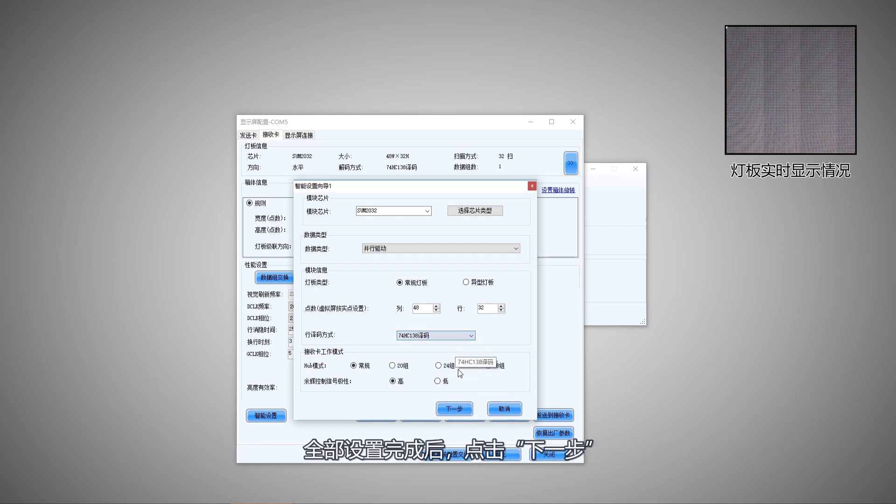
left_click(454, 409)
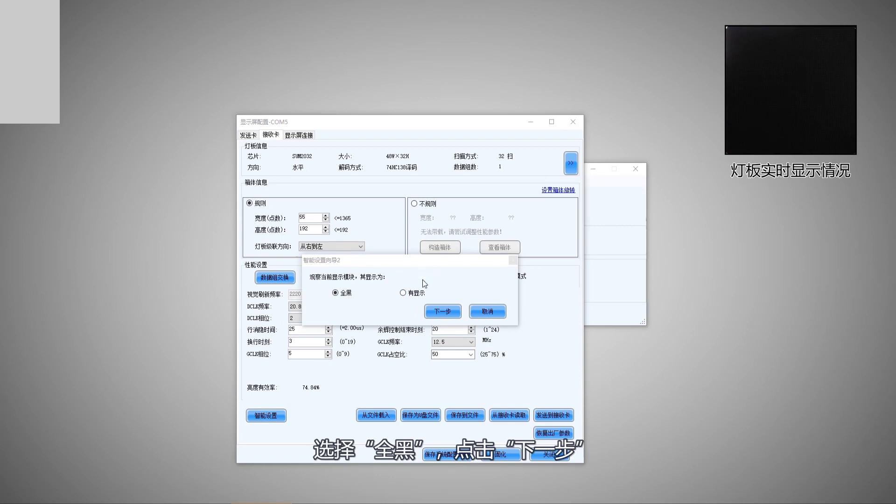
Confirm the module display as all black (全黑), and assign 红A to state 1 and 绿 to state 2
left_click(442, 312)
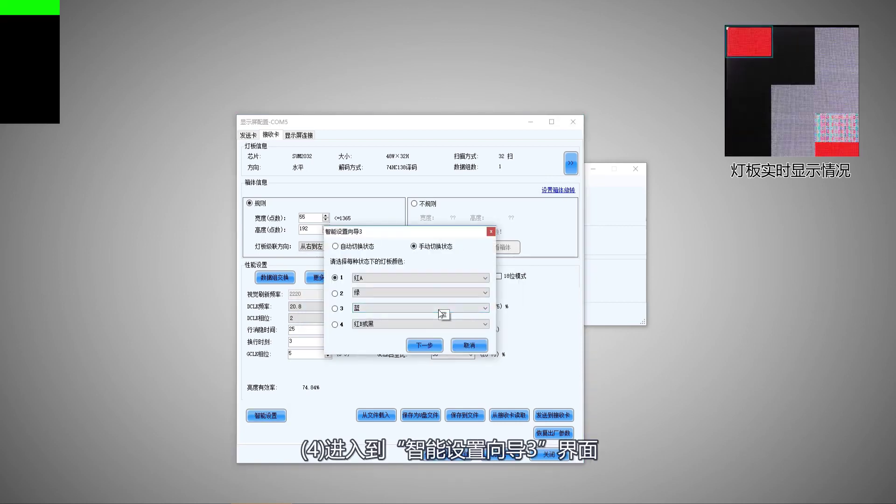
left_click(346, 245)
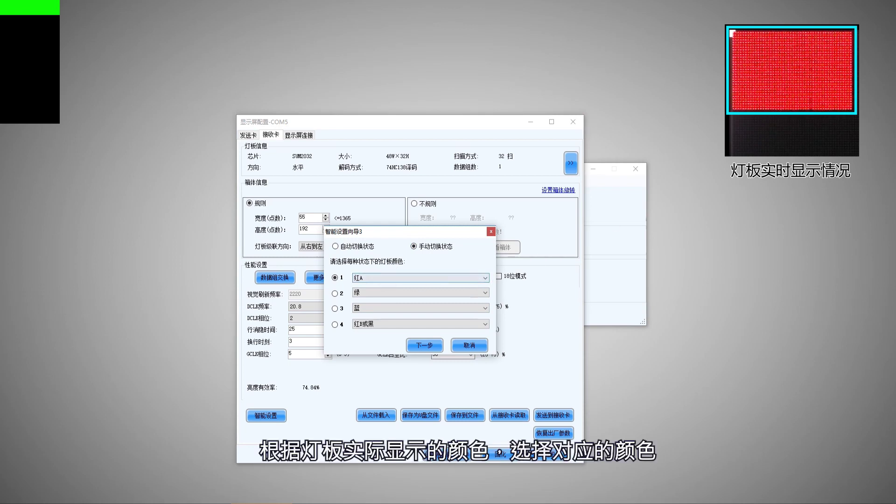
left_click(484, 278)
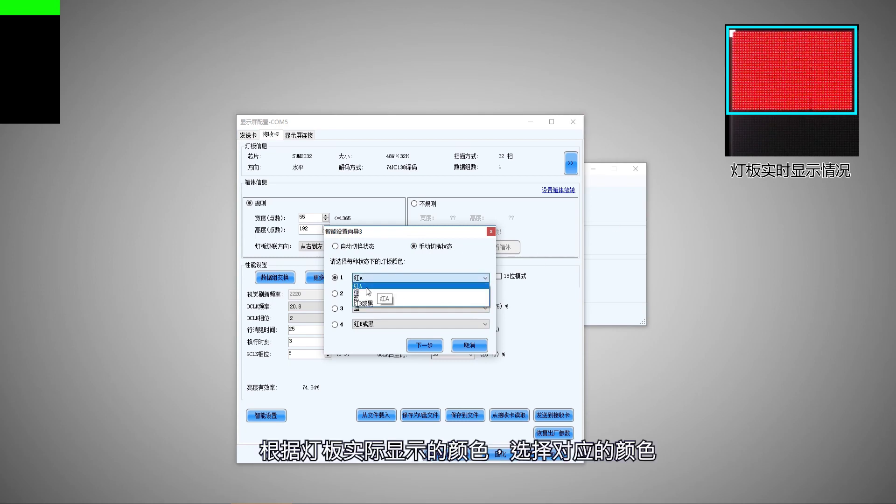
left_click(351, 287)
left_click(335, 294)
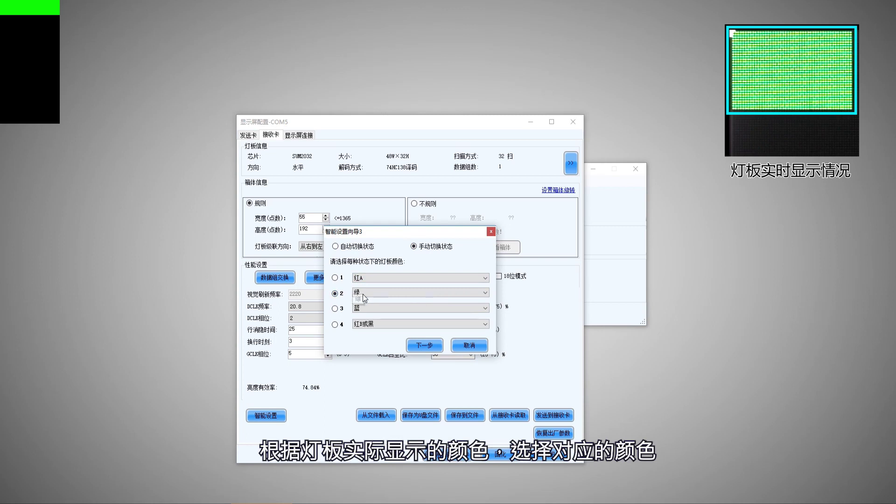
left_click(477, 294)
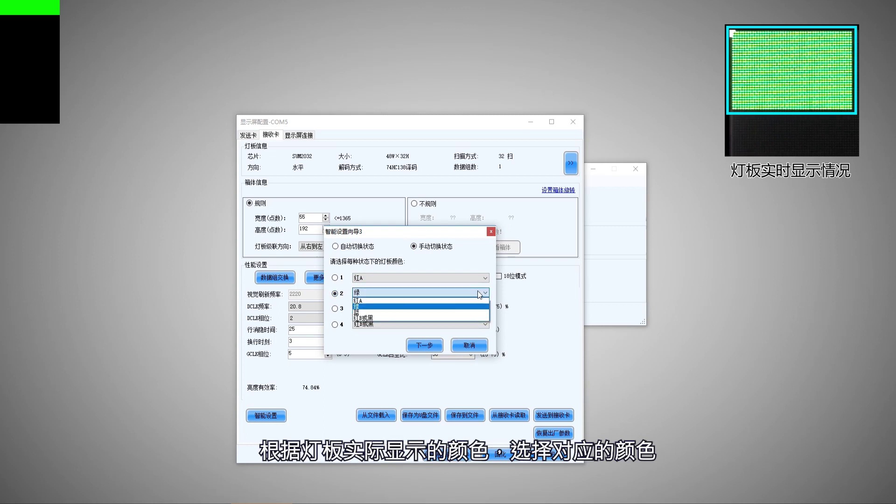
left_click(370, 308)
Assign 蓝 to state 3 and 红B或黑 to state 4, and continue to the fourth wizard page
left_click(335, 309)
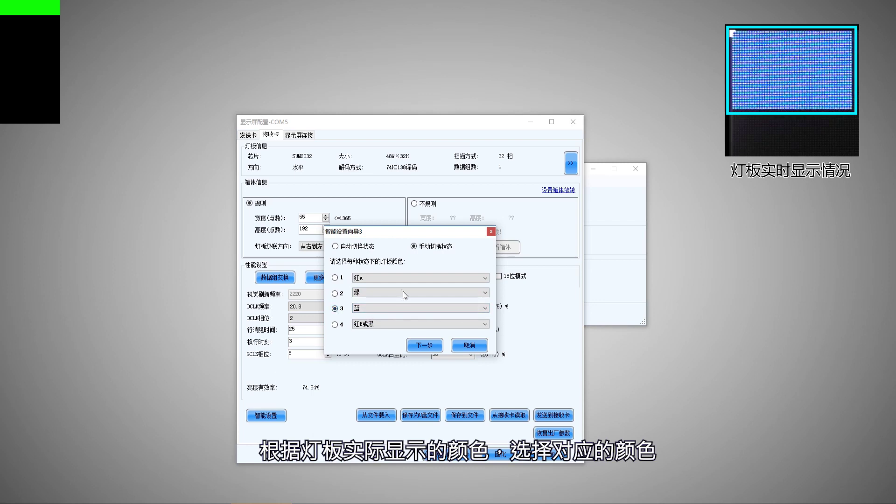
left_click(478, 311)
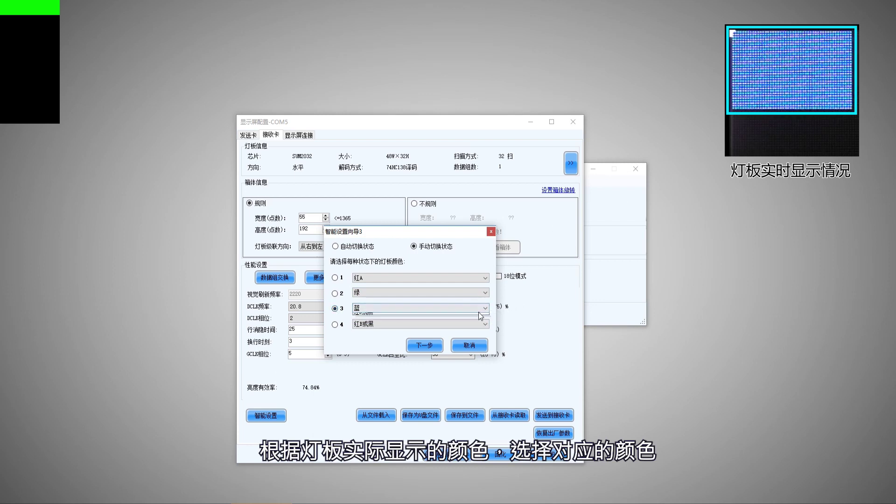
left_click(464, 328)
left_click(335, 324)
left_click(480, 325)
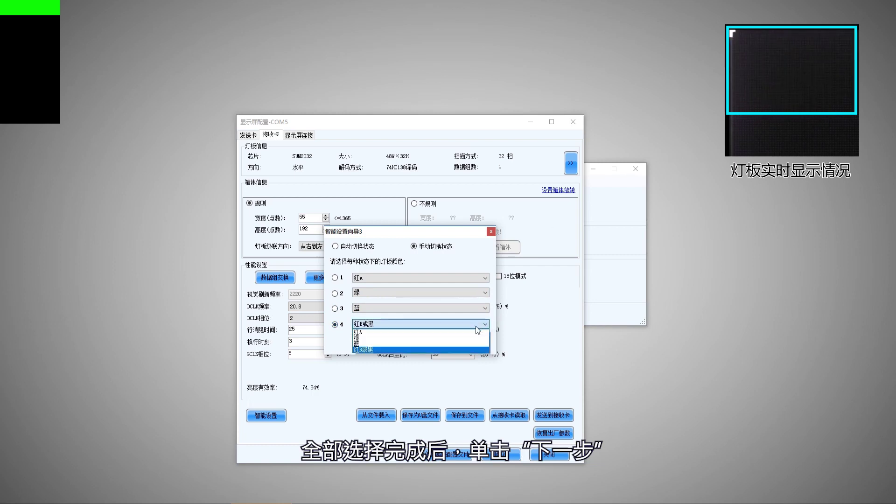
left_click(446, 348)
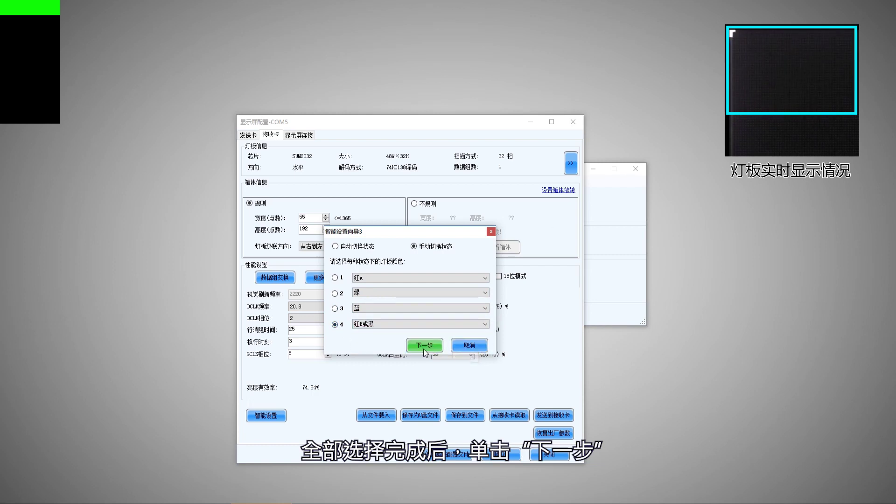
left_click(424, 347)
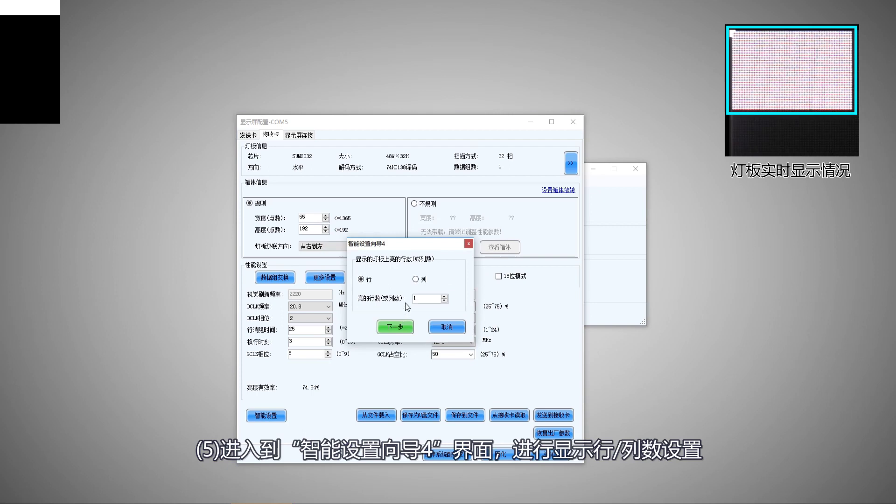
Set the number of lit rows to 32 in wizard 4 and 1 in wizard 5, and continue to the point mapping grid
left_click_drag(425, 297, 405, 298)
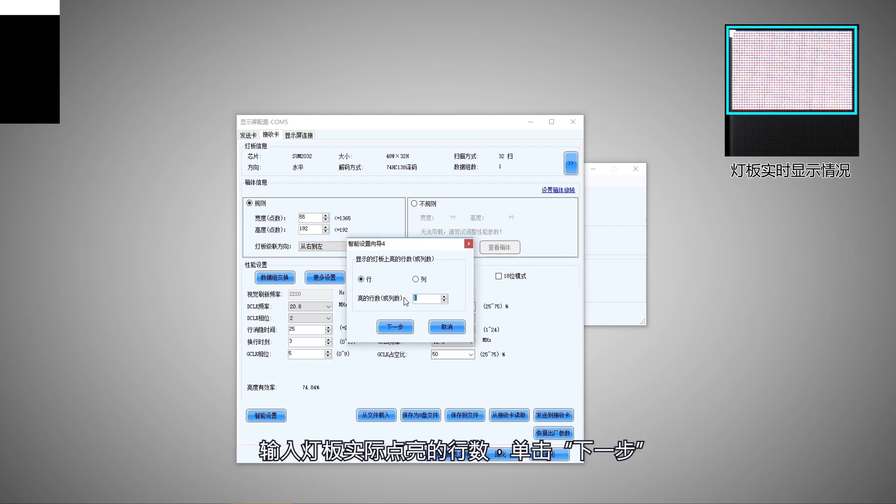
type("32")
left_click(402, 327)
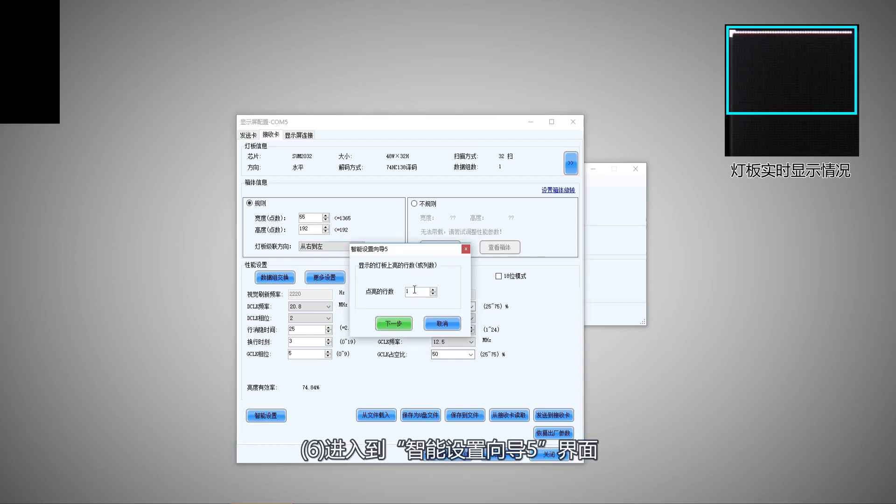
left_click(412, 292)
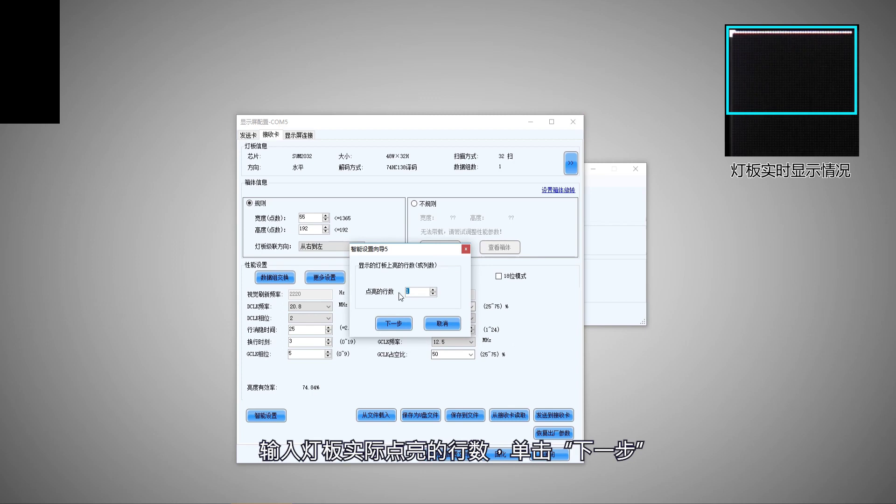
left_click(395, 323)
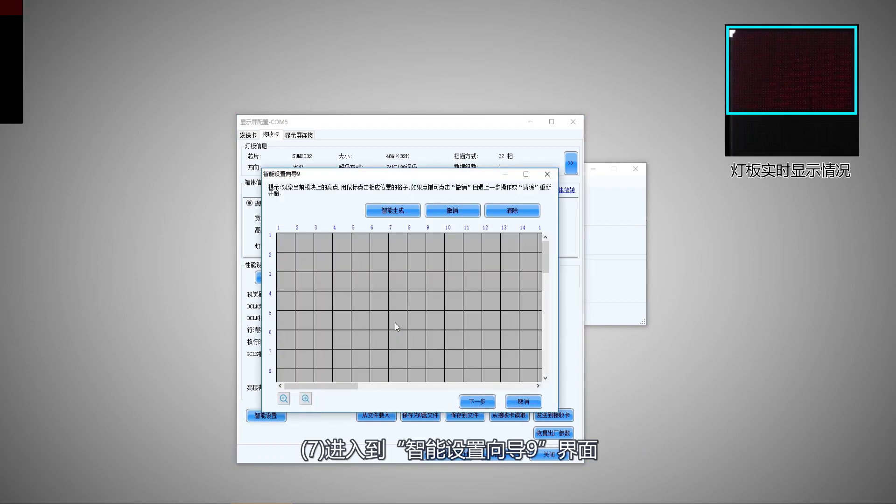
Map the first lit points in order along row 1 of the grid, from column 1 to column 10
left_click(509, 243)
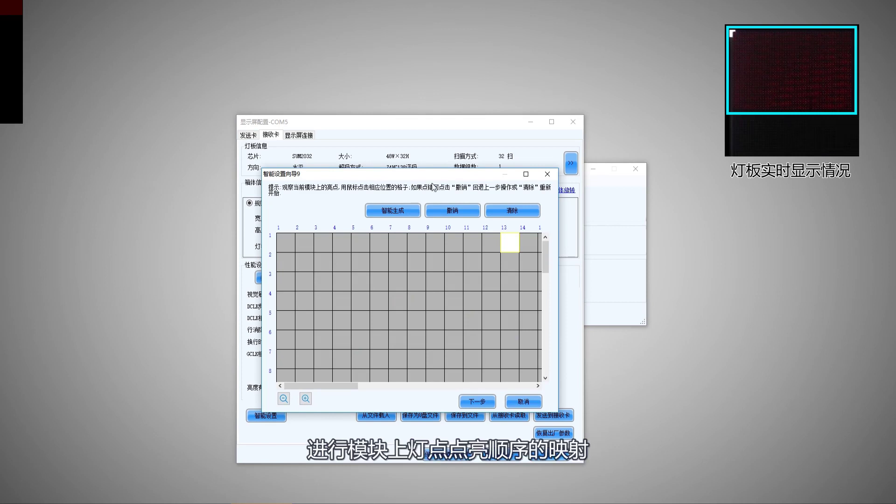
left_click(286, 242)
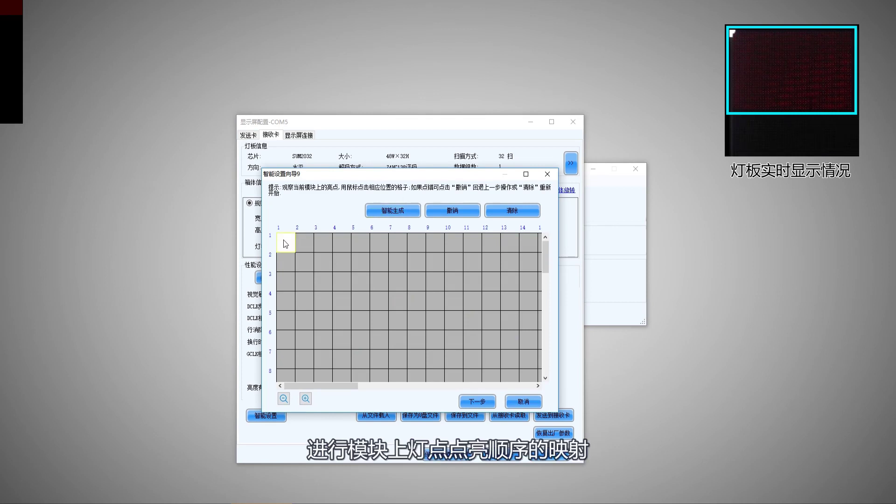
left_click(285, 243)
left_click(303, 242)
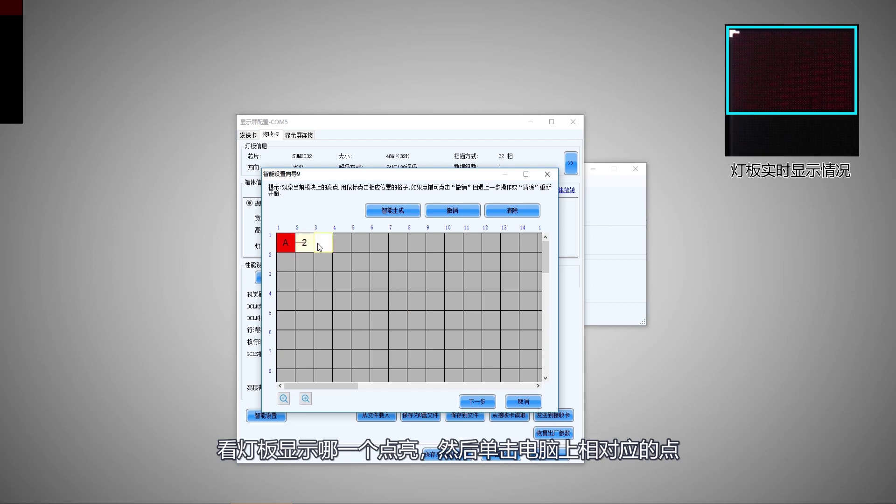
left_click(322, 246)
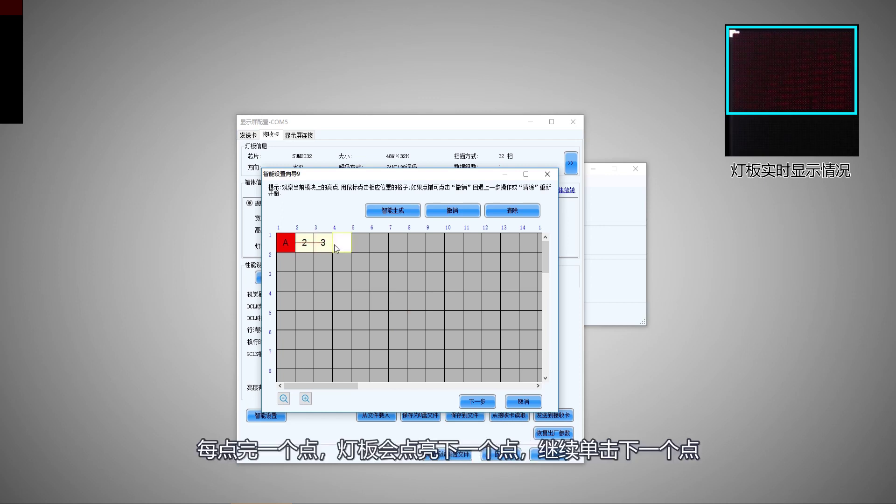
left_click(361, 246)
left_click(379, 247)
left_click(395, 248)
left_click(413, 247)
left_click(430, 247)
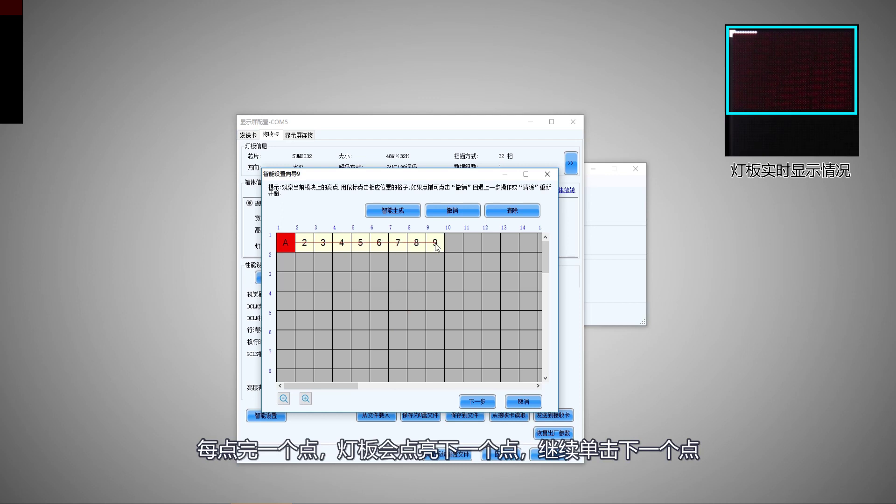
left_click(448, 247)
Continue the point mapping along row 1 from column 11 through to column 48
key("Return")
key("Return")
key("Return")
key("Return")
key("Return")
key("Return")
key("Return")
key("Return")
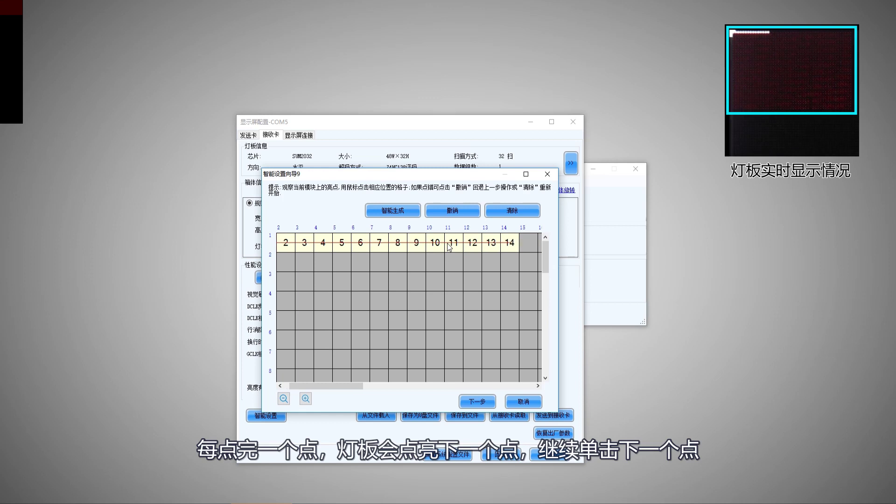
key("Return")
key("Return")
key("Return")
key("Return")
key("Return")
key("Return")
key("Return")
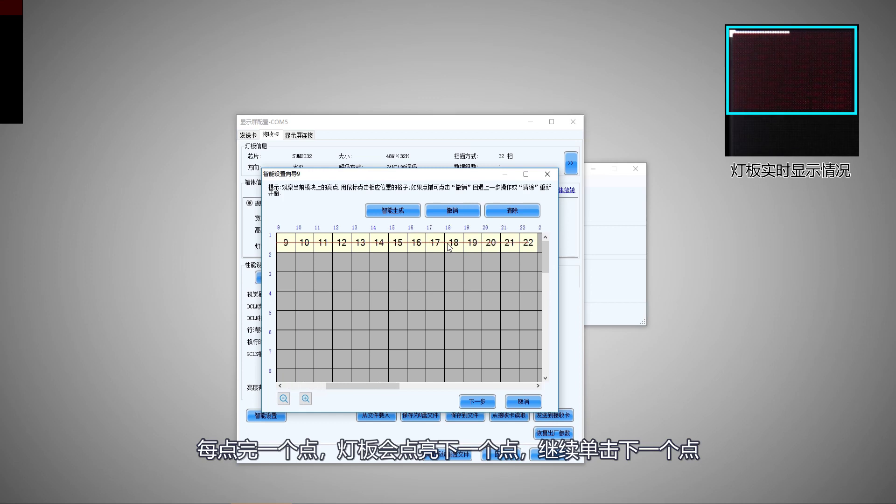
key("Return")
key("Return")
key("Return")
key("Return")
key("Return")
key("Return")
key("Return")
key("Return")
key("Return")
key("Return")
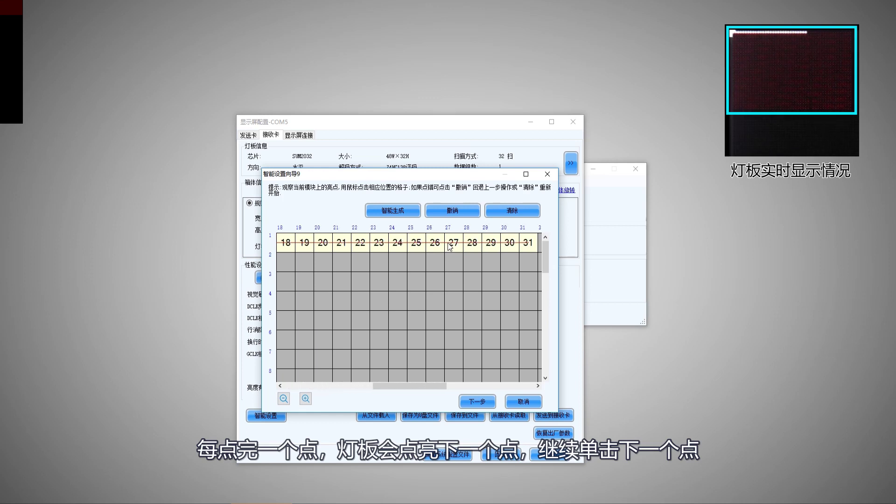
key("Return")
key("Return")
key("Return")
key("Return")
key("Return")
key("Return")
key("Return")
key("Return")
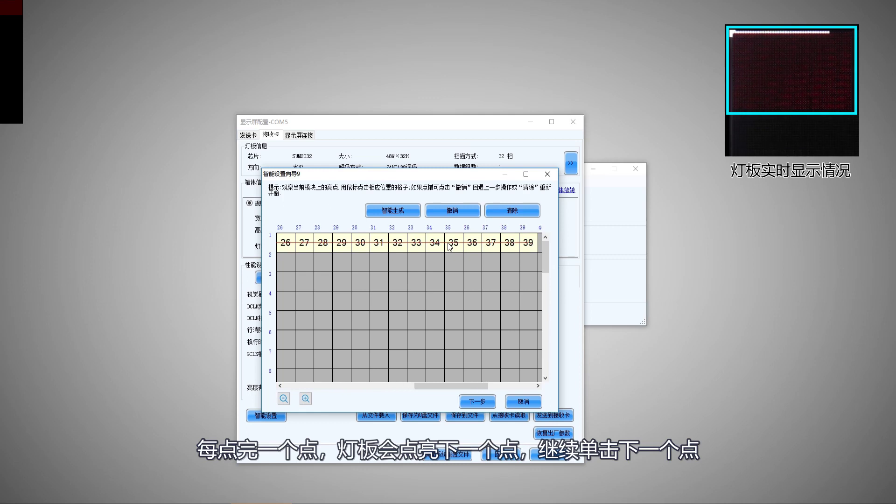
key("Return")
key("Return")
key("Return")
key("Return")
key("Return")
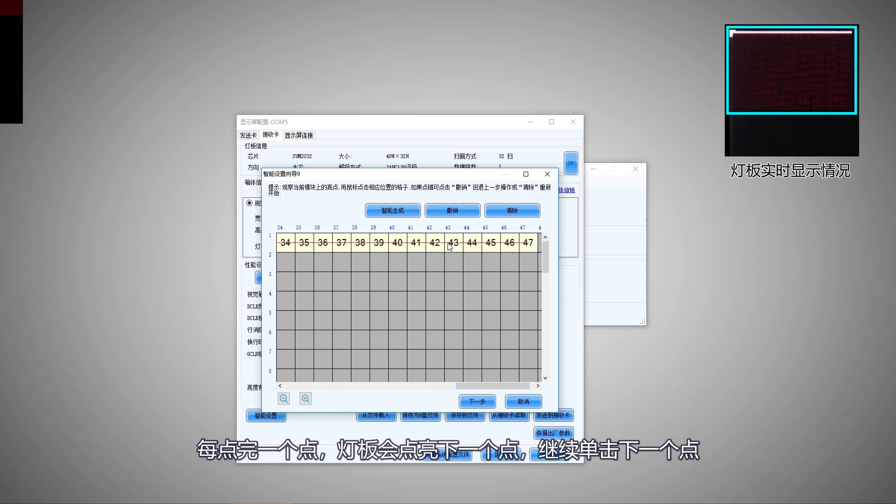
Mark row 2, column 1 as the next lit point, and undo the wrong point marked at row 2, column 2
left_click_drag(497, 385, 322, 385)
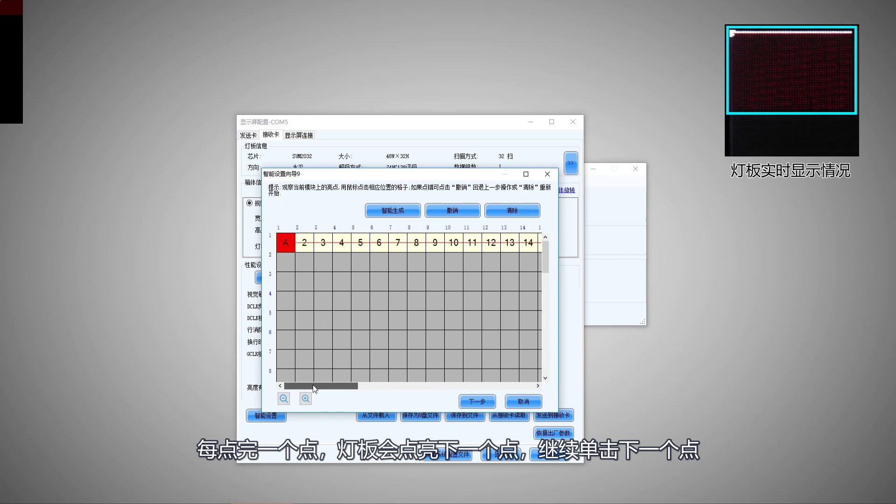
left_click(286, 264)
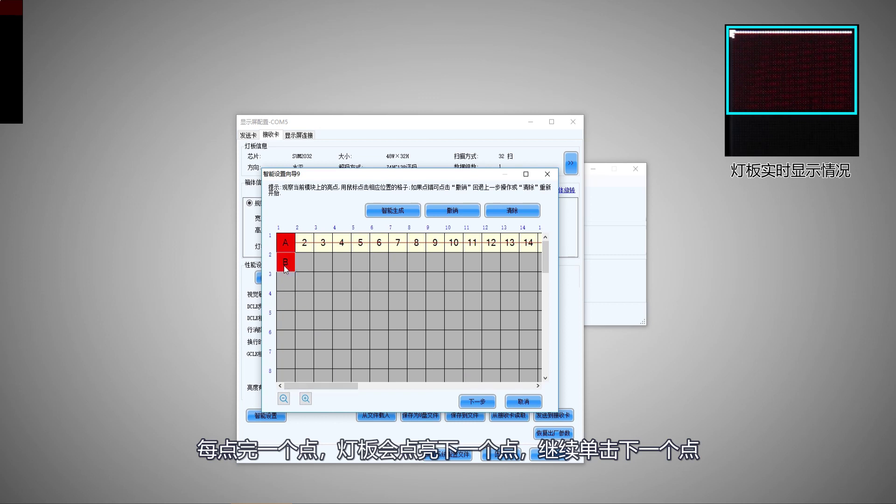
left_click(306, 263)
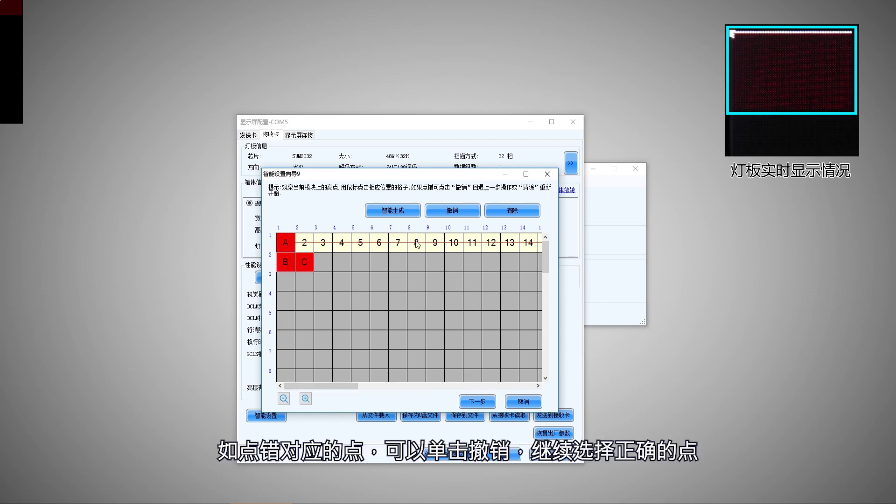
left_click(452, 212)
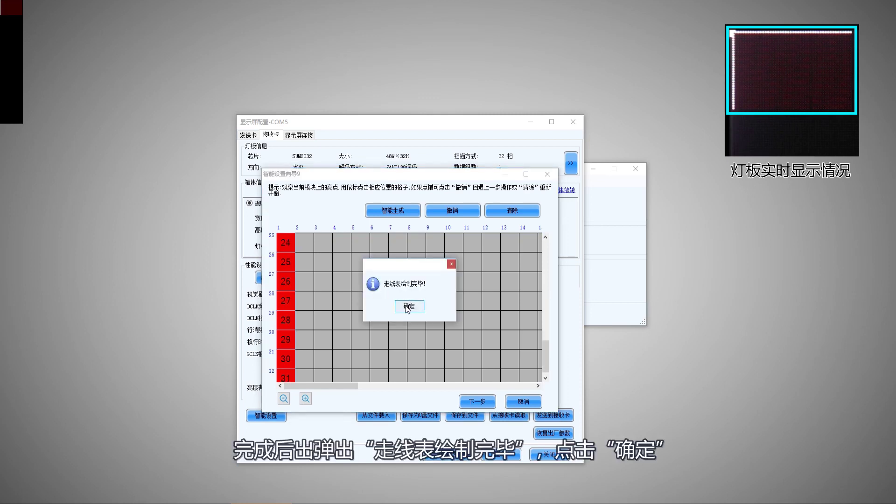
Acknowledge the finished routing table, continue past the mapping page, and complete the wizard without saving the module information
left_click(405, 306)
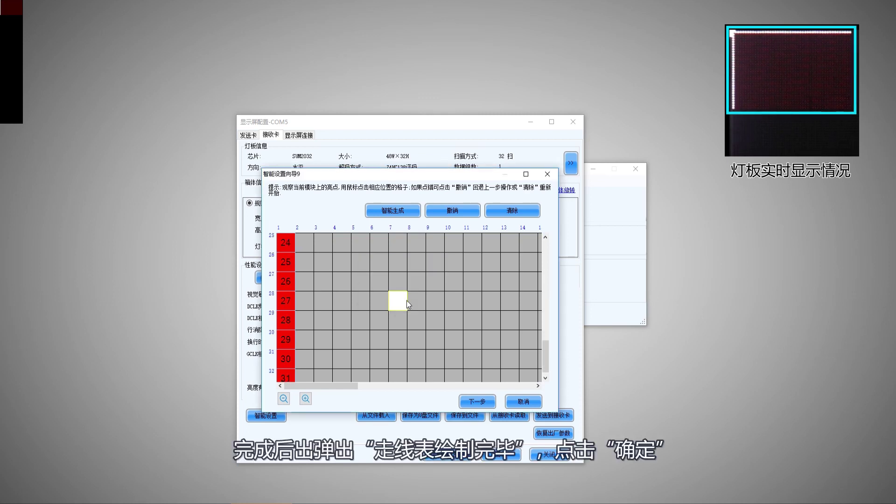
left_click(477, 405)
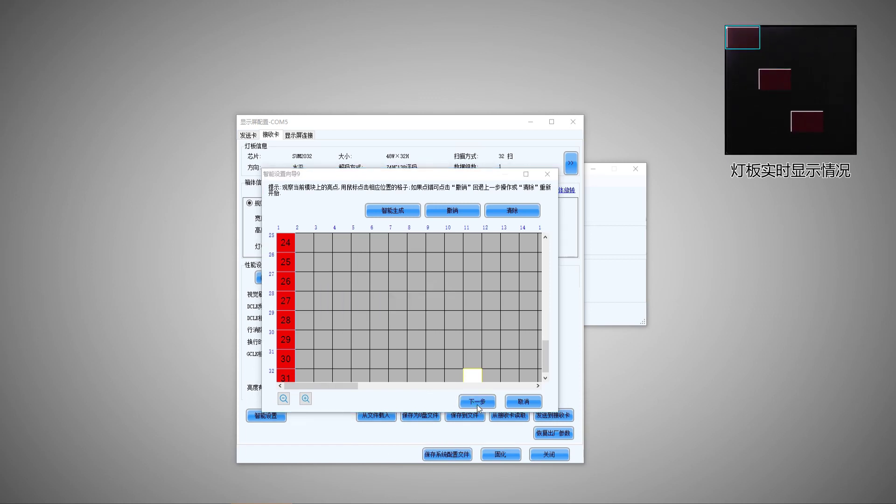
left_click(408, 307)
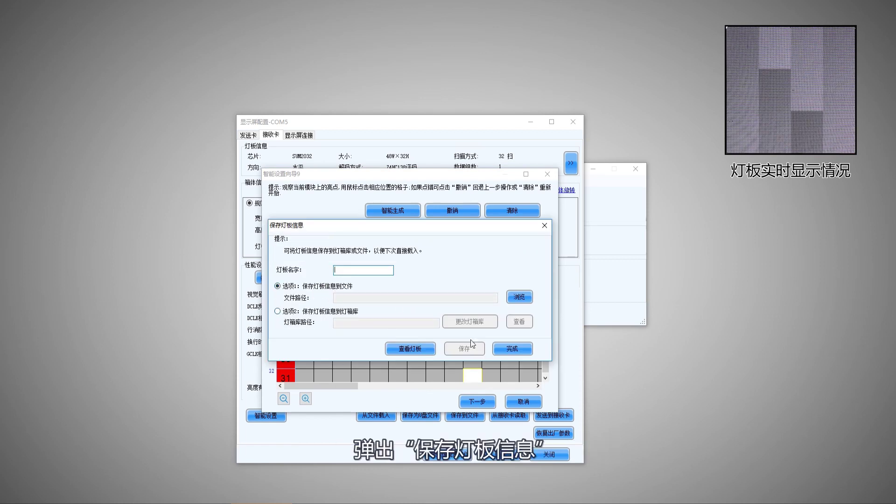
left_click(508, 351)
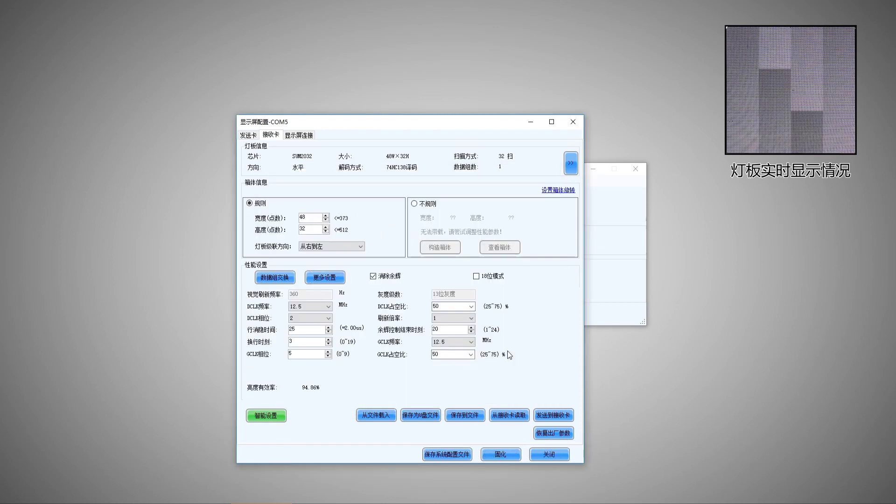
Set the regular cabinet's width and height to 192 points each
left_click_drag(314, 215, 263, 218)
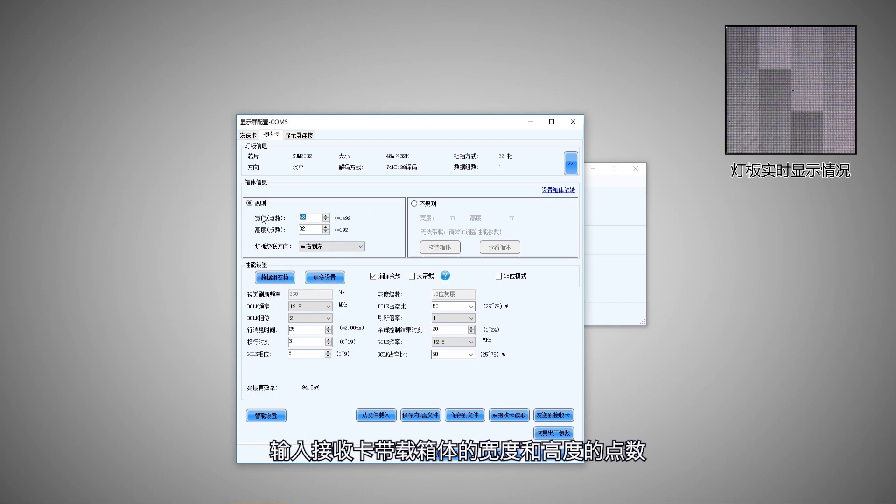
type("1")
type("1")
Set the refresh multiplier (刷新倍率) to 8 and the DCLK frequency to 20.8 MHz
left_click(465, 319)
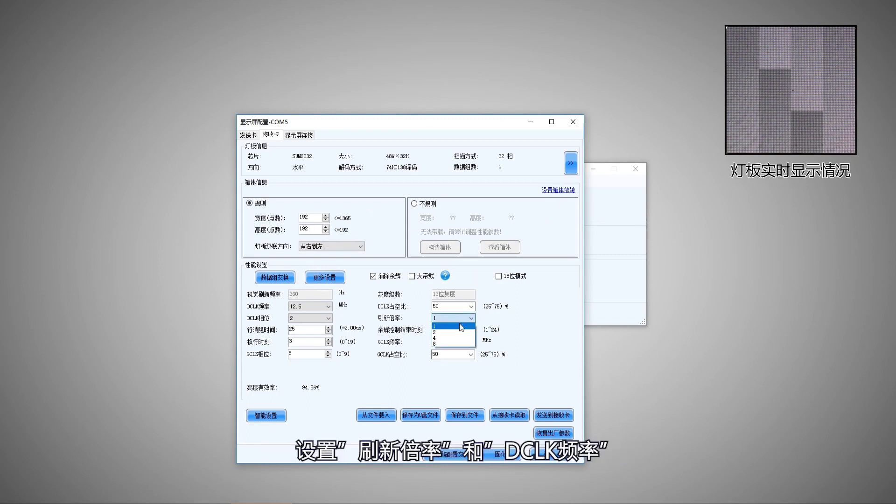
left_click(453, 343)
left_click(315, 306)
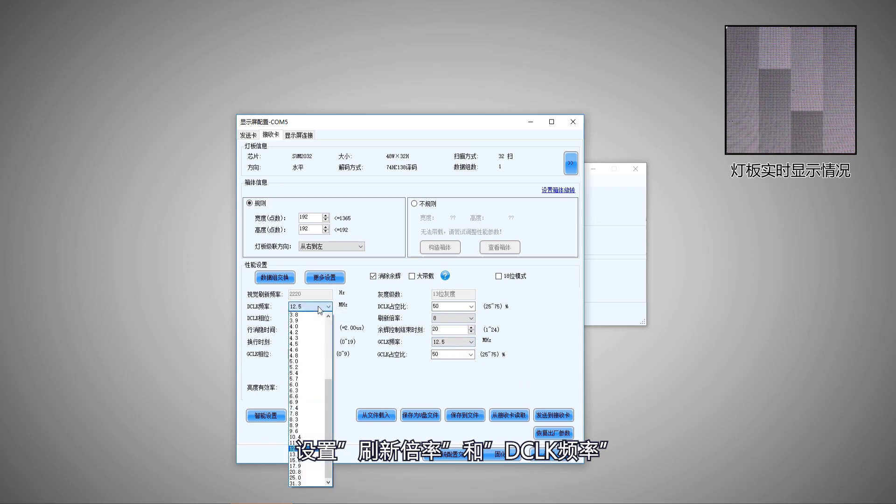
left_click(318, 475)
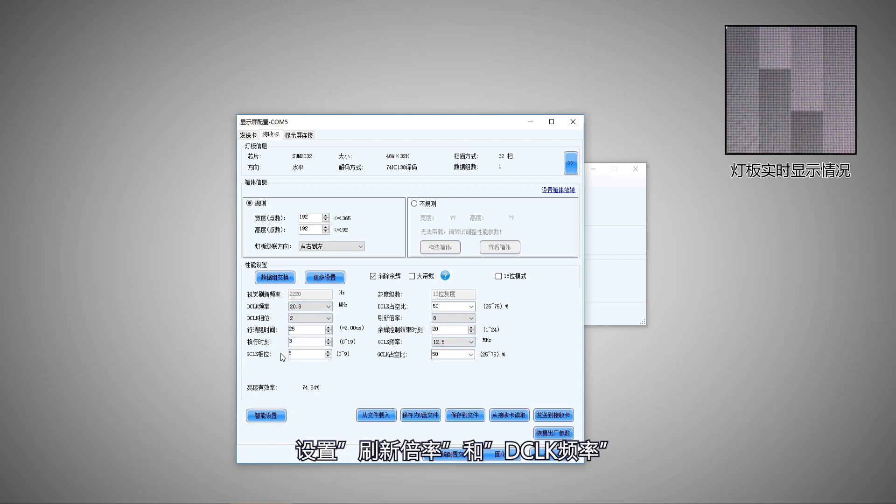
Send the parameters to all receiving cards (所有接收卡)
left_click(552, 416)
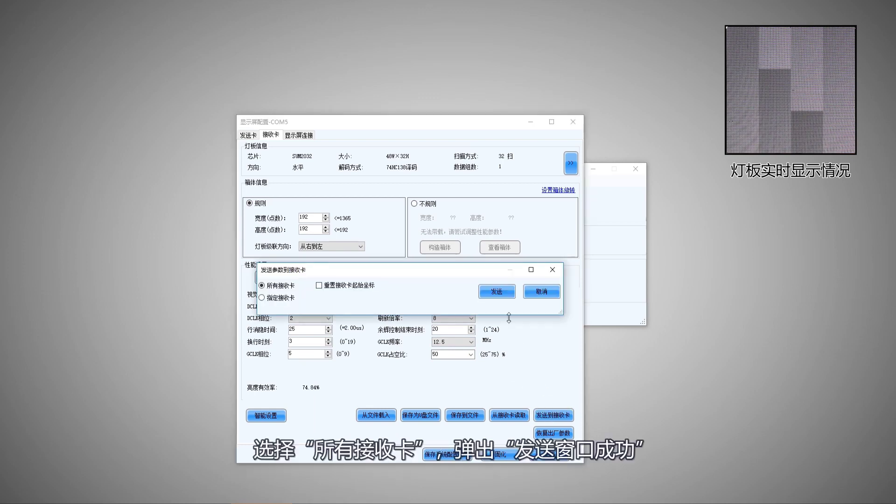
left_click(497, 292)
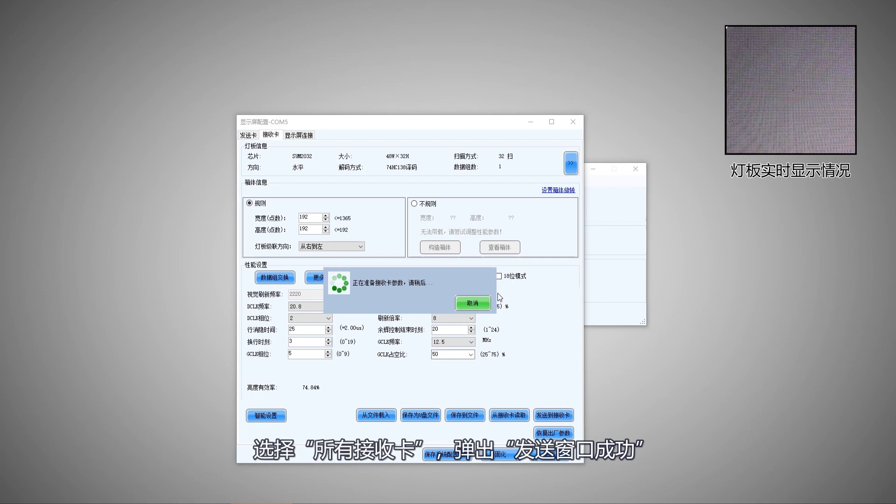
left_click(412, 307)
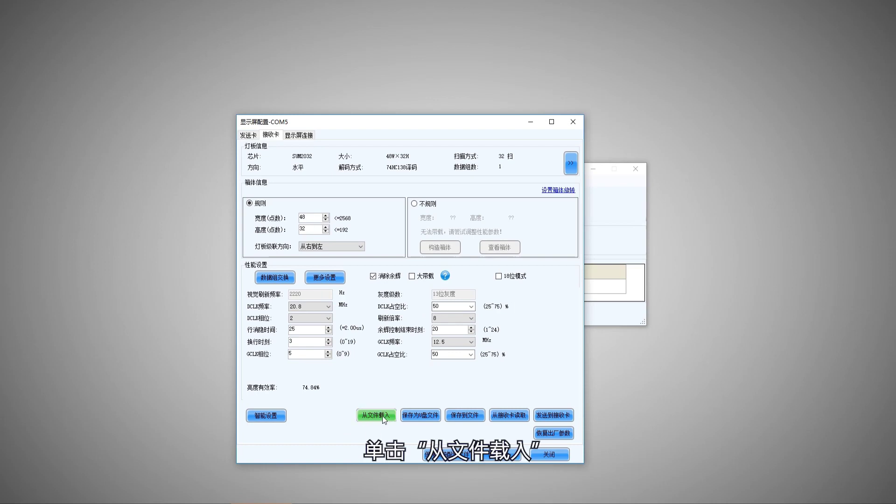
Load the receiving card configuration file 111.rcfgx from the desktop
left_click(382, 416)
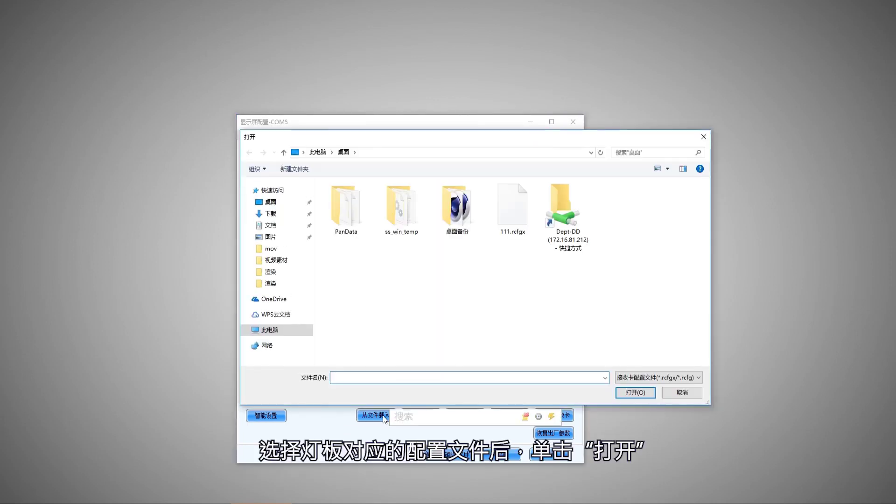
left_click(514, 219)
left_click(632, 393)
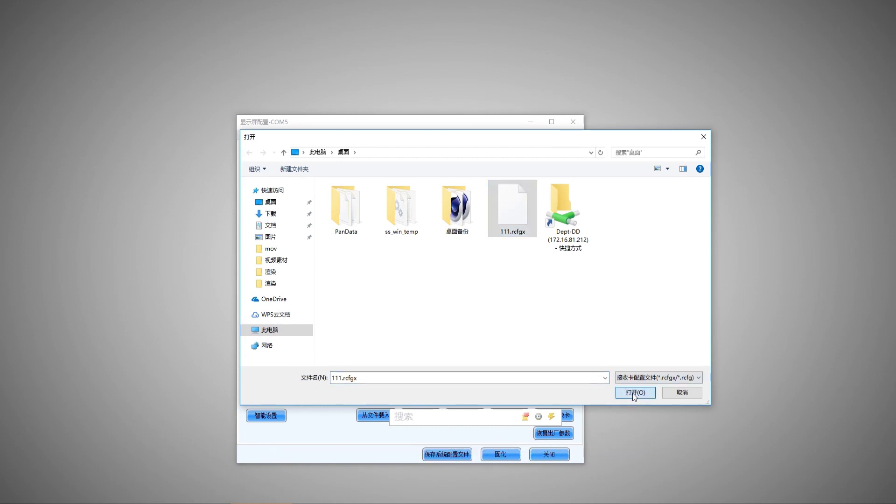
left_click(421, 308)
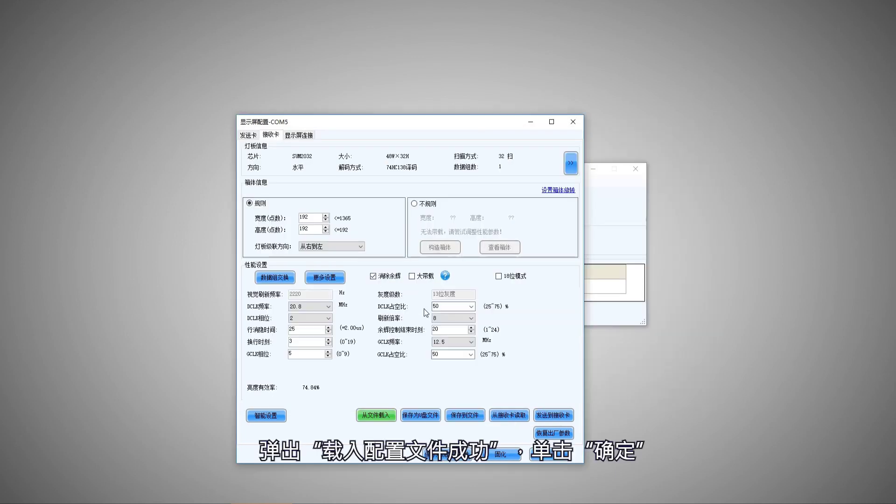
Enter 192 points for both the width and the height of the loaded cabinet configuration
left_click_drag(312, 218, 275, 222)
type("1")
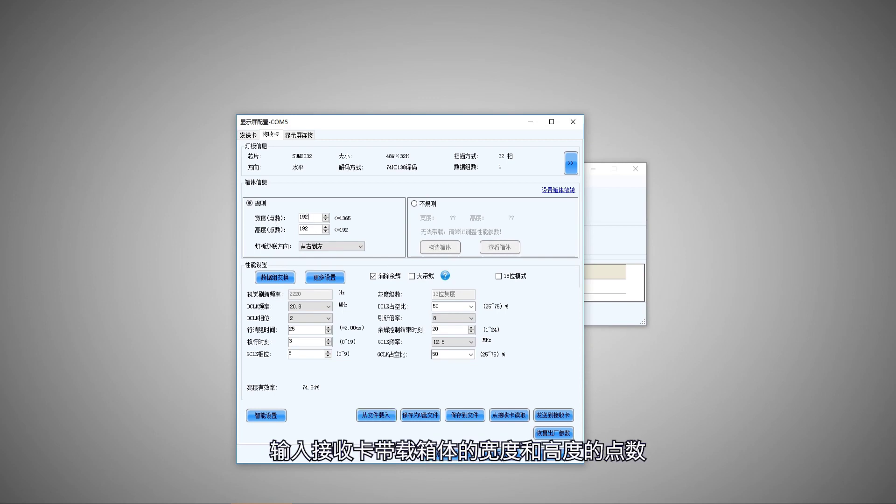
left_click_drag(310, 227, 274, 236)
type("19")
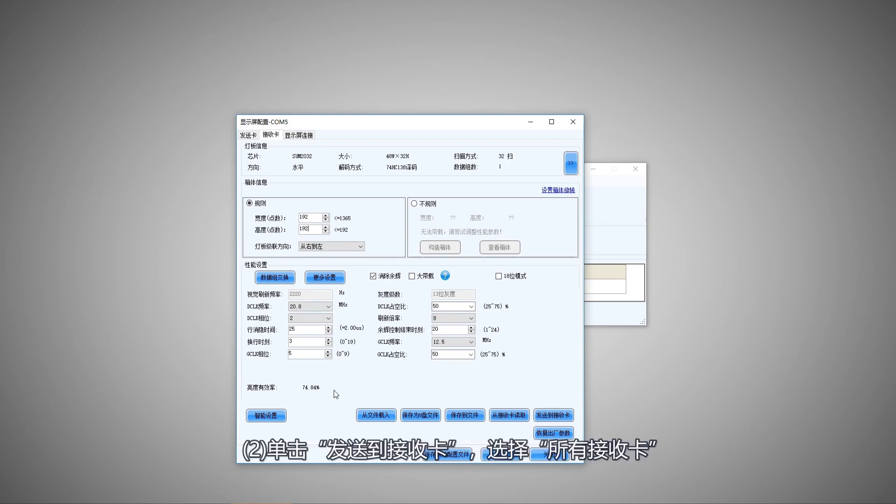
Send the loaded configuration to all receiving cards (所有接收卡) and save it permanently to the hardware (固化)
left_click(557, 416)
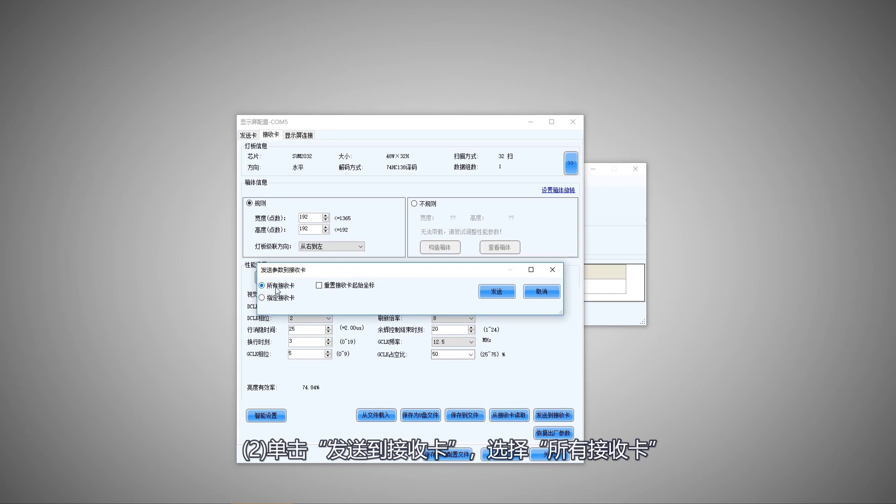
left_click(495, 292)
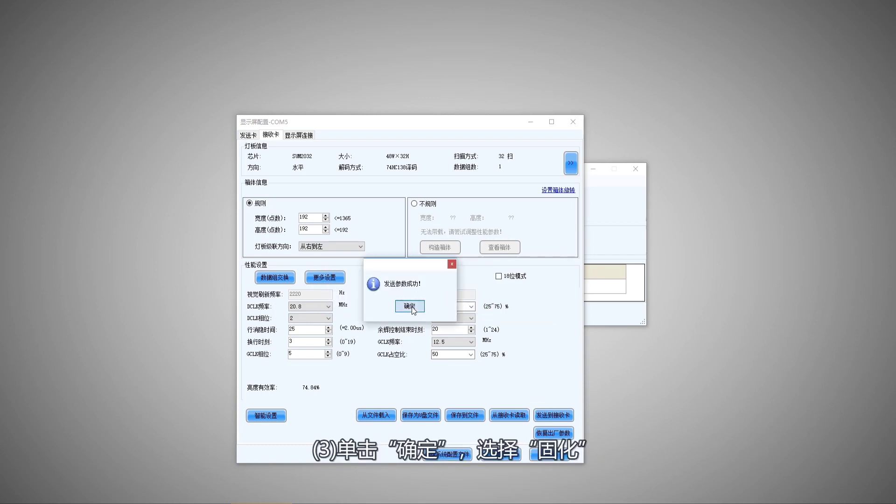
left_click(412, 305)
left_click(510, 459)
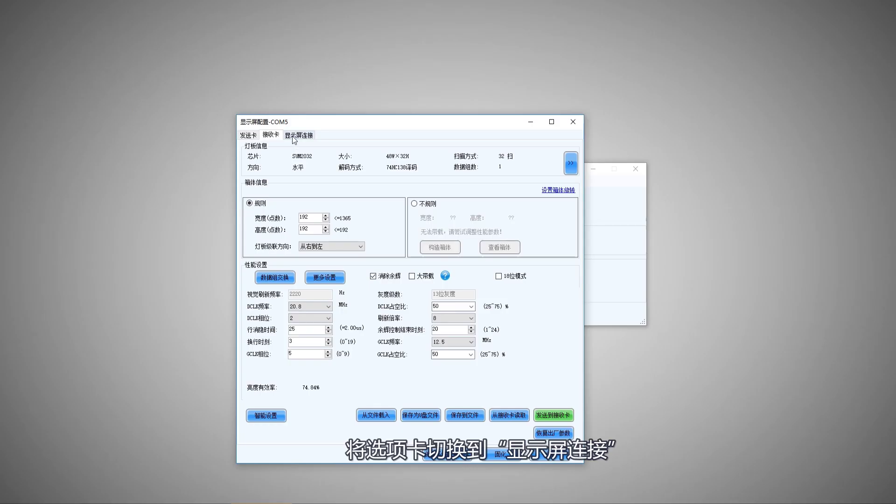
Set the number of displays to 1 in the display connection settings (显示屏连接) and create the screen configuration
left_click(292, 137)
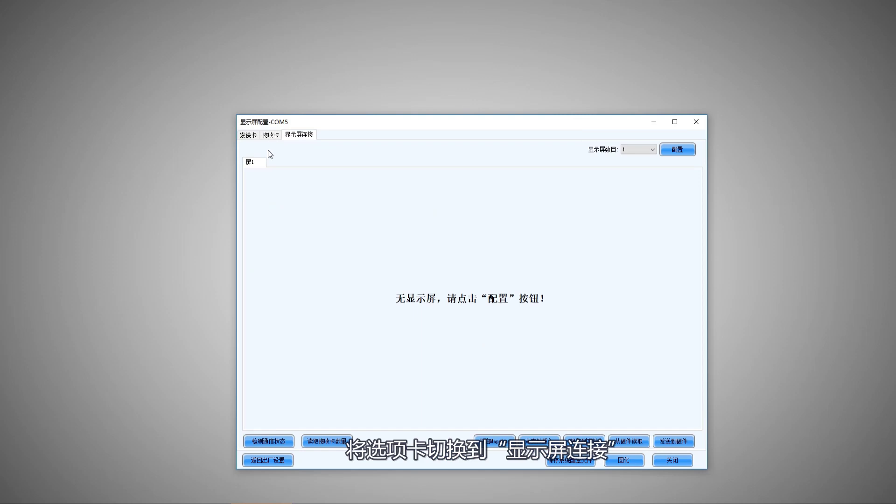
left_click(638, 150)
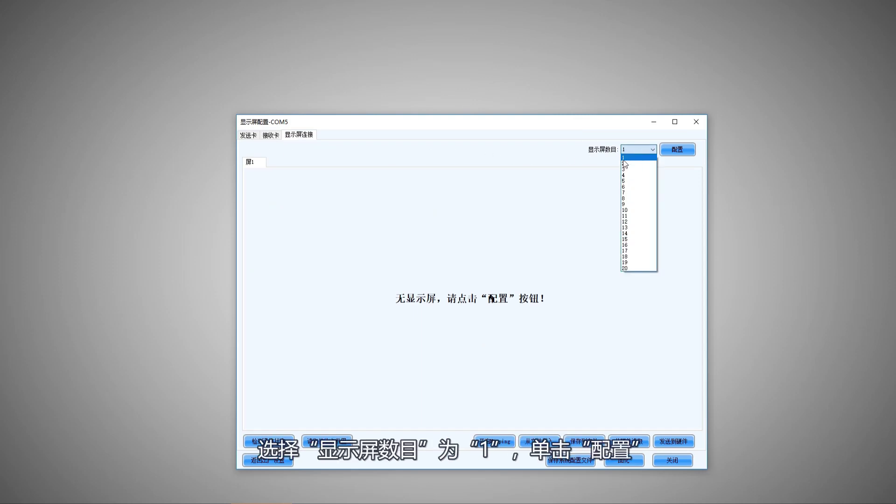
left_click(627, 157)
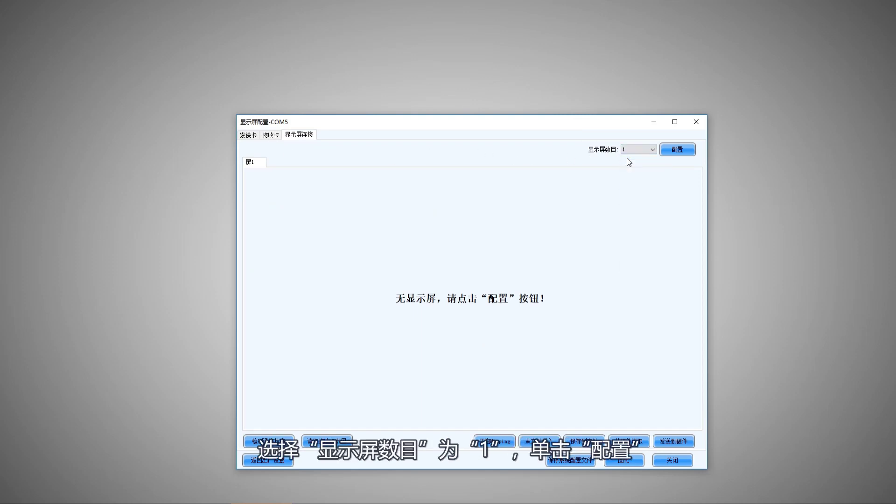
left_click(675, 150)
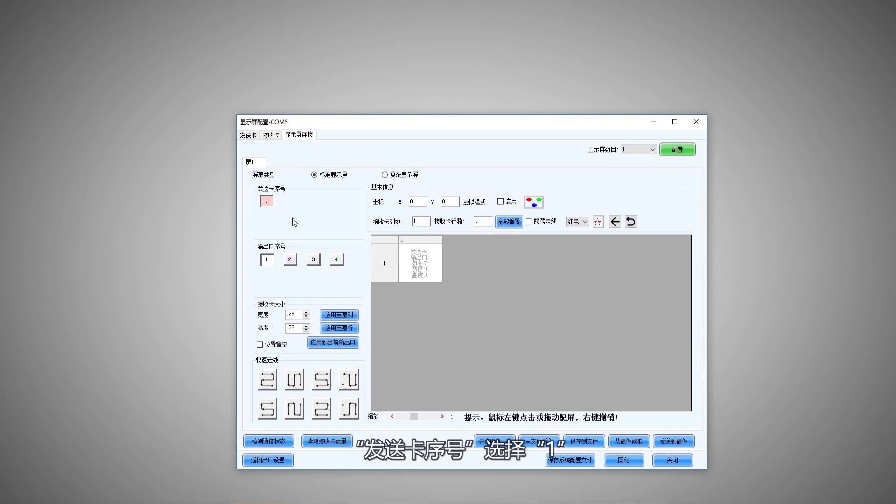
Choose output port 1, set the receiving card layout to 1 column and 1 row, and reset the whole layout (全部重置)
left_click(264, 259)
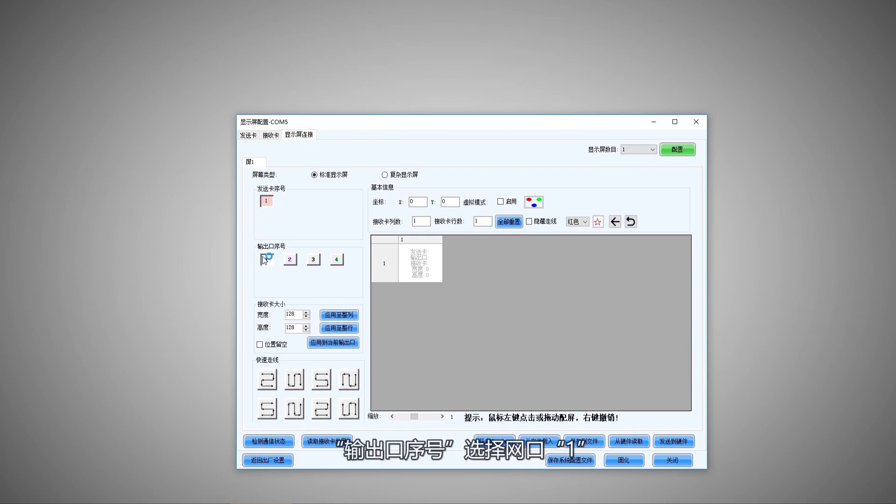
double_click(424, 221)
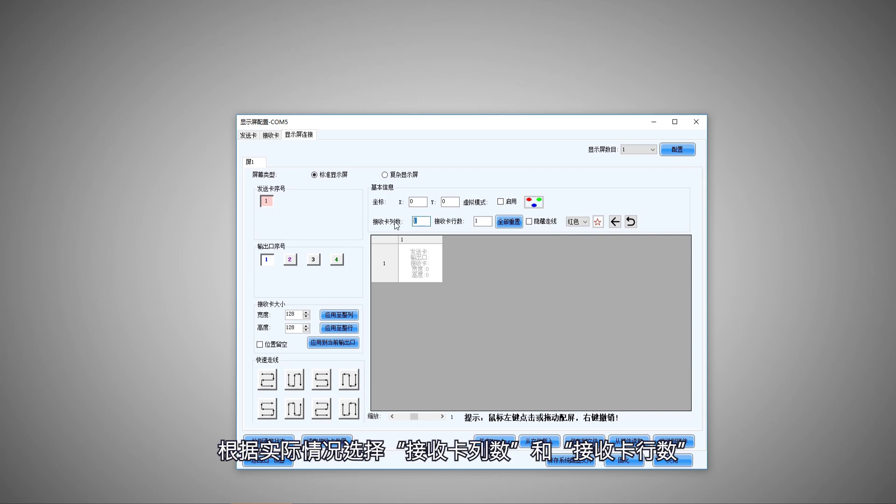
type("1")
double_click(482, 221)
type("1")
left_click(511, 225)
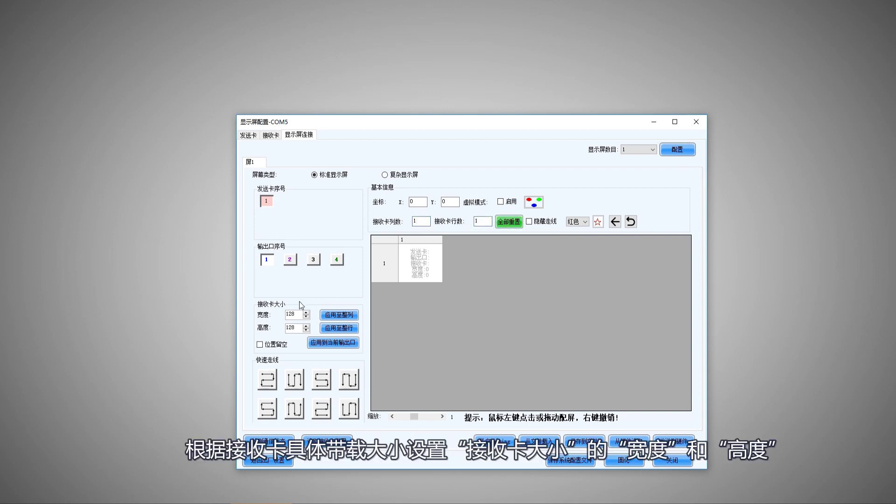
Set the receiving card size to 192 wide by 192 high and assign the card to the layout's only cell
double_click(292, 315)
type("1921")
left_click(425, 258)
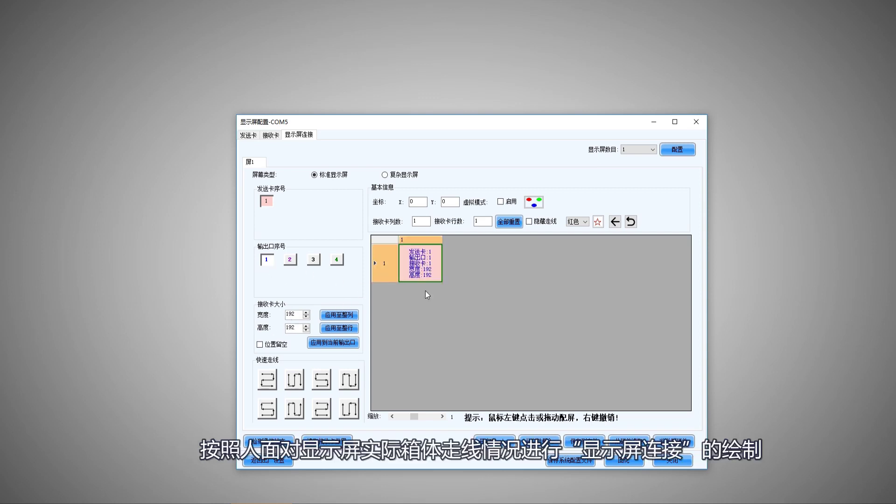
Send the display connection to the hardware (发送到硬件) and save it permanently (固化)
left_click(678, 440)
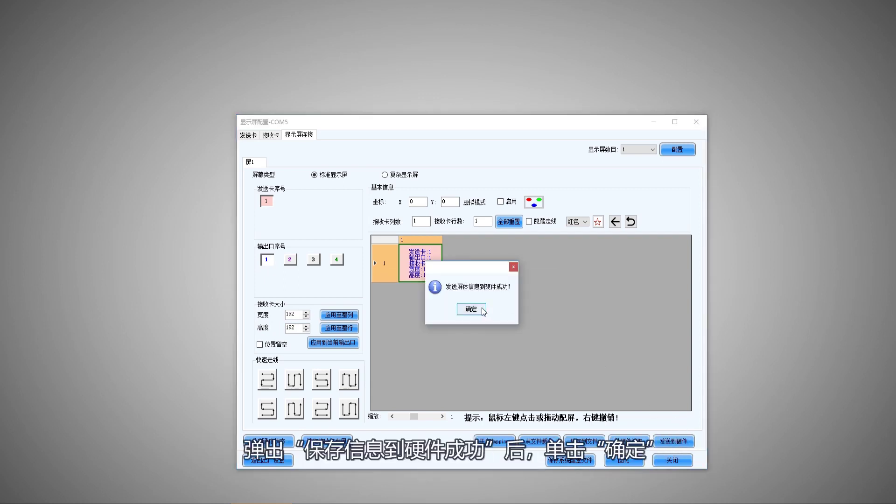
left_click(472, 309)
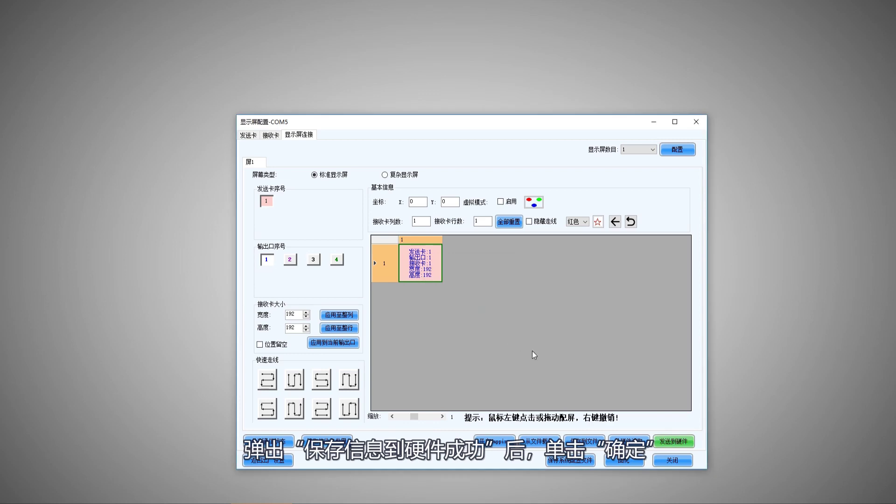
left_click(621, 460)
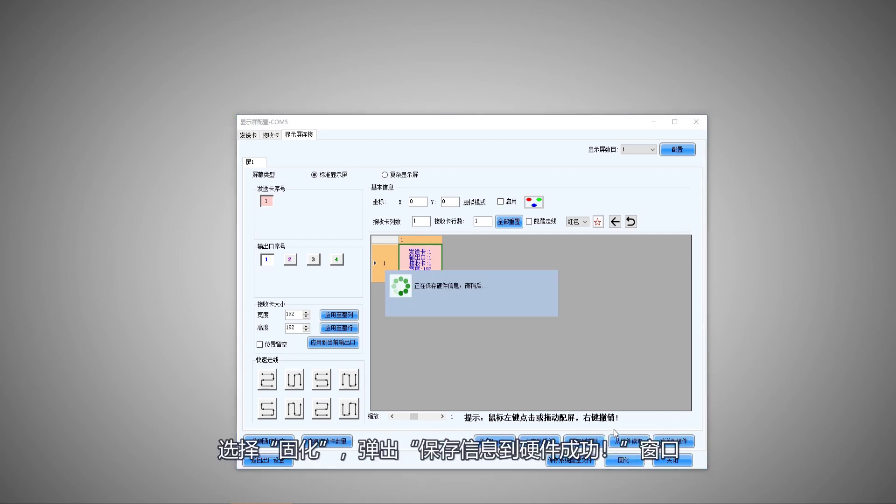